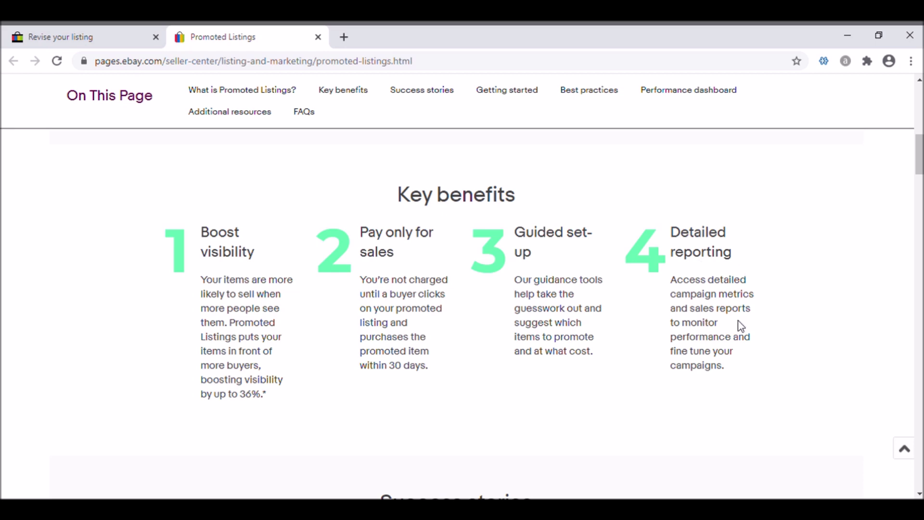
# Look through the key benefits on the Promoted Listings page, and return to the listing revision form
pyautogui.moveTo(920, 155); pyautogui.dragTo(919, 134)
pyautogui.scroll(-6, 488, 114)
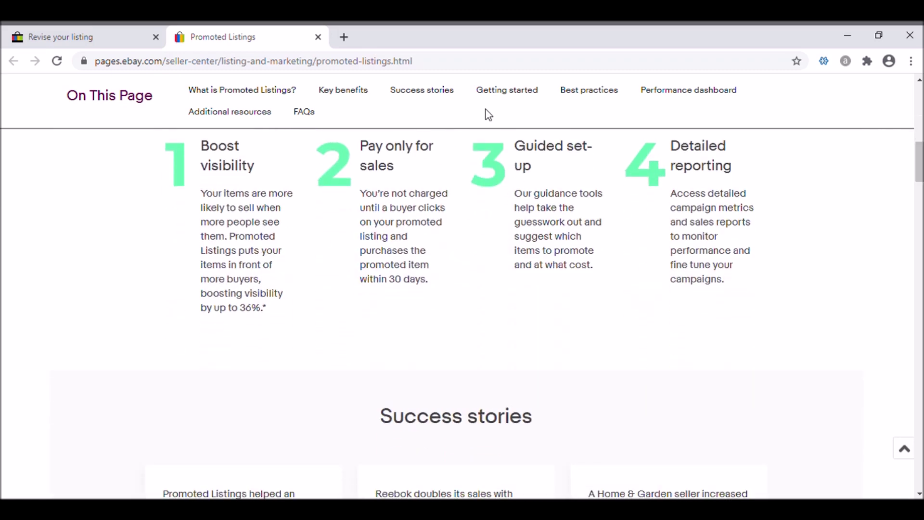
pyautogui.click(77, 42)
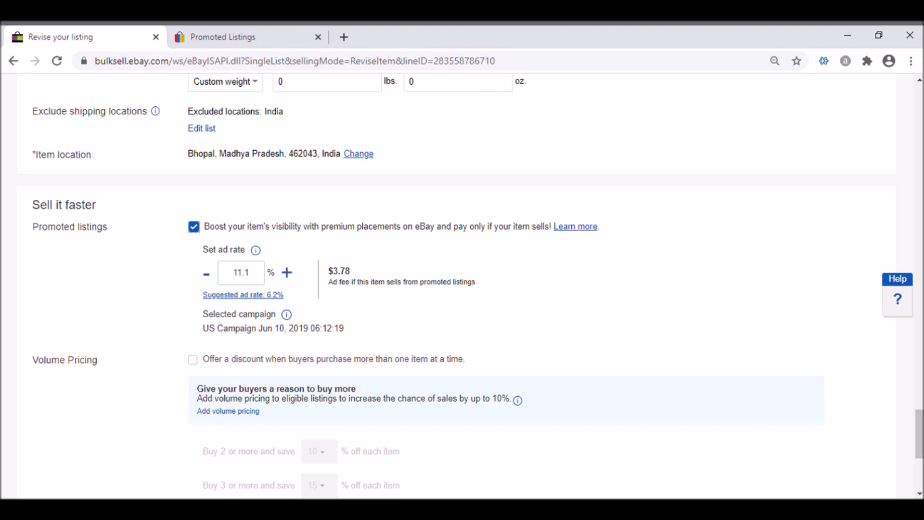
# Turn the item's promoted listings option off and on again, and read the explanation of the ad rate
pyautogui.moveTo(920, 434)
pyautogui.mouseDown()
pyautogui.moveTo(919, 110)
pyautogui.moveTo(920, 436)
pyautogui.mouseUp()
pyautogui.click(194, 208)
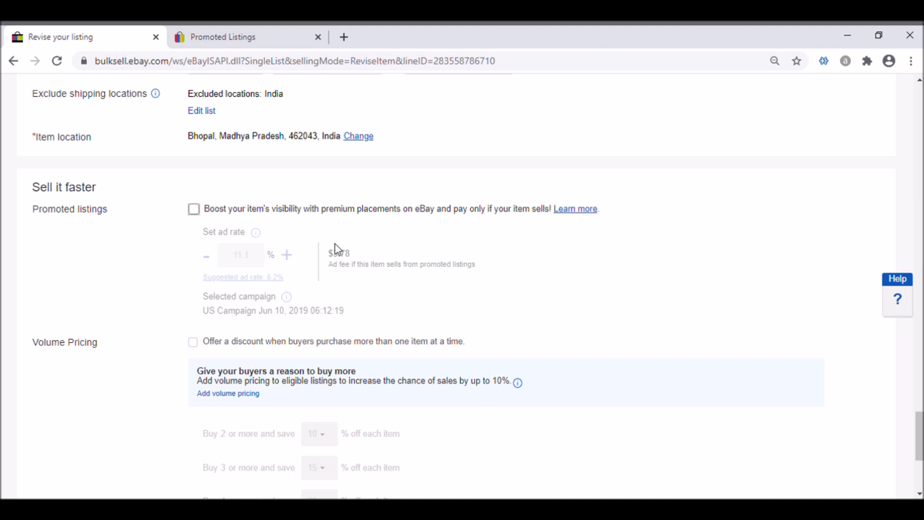
pyautogui.click(195, 209)
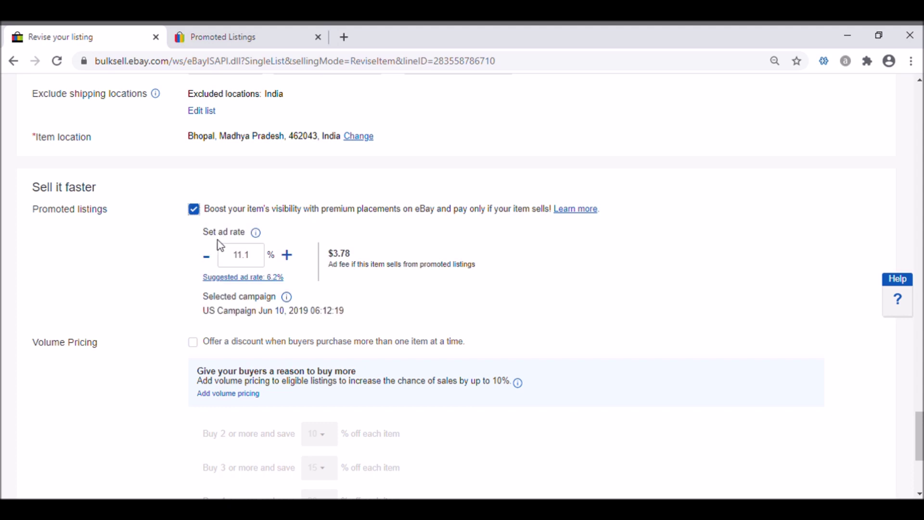
pyautogui.click(257, 233)
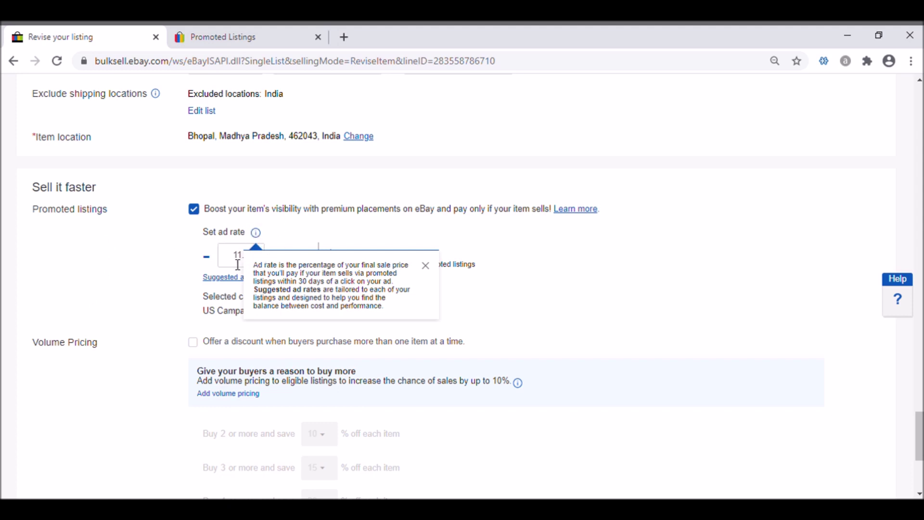
pyautogui.click(256, 235)
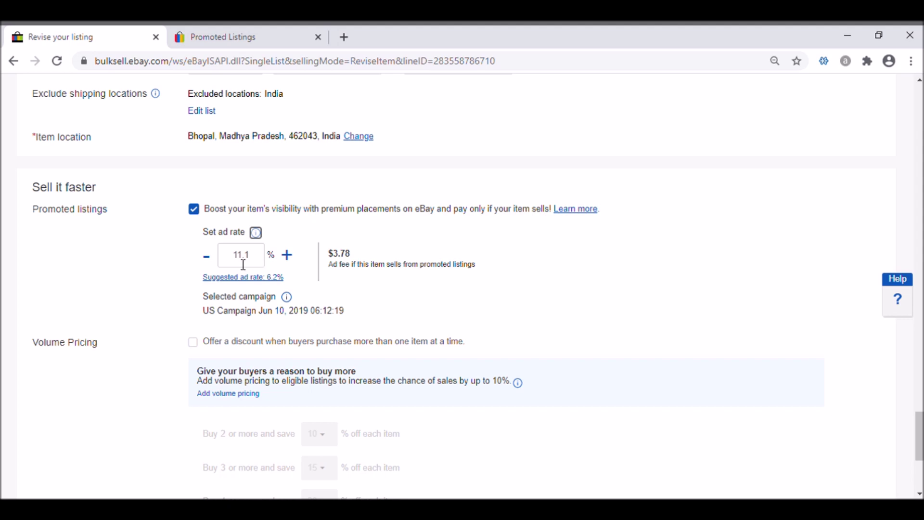
# Lower the promoted listing's ad rate to 10%
pyautogui.click(207, 260)
pyautogui.click(206, 260)
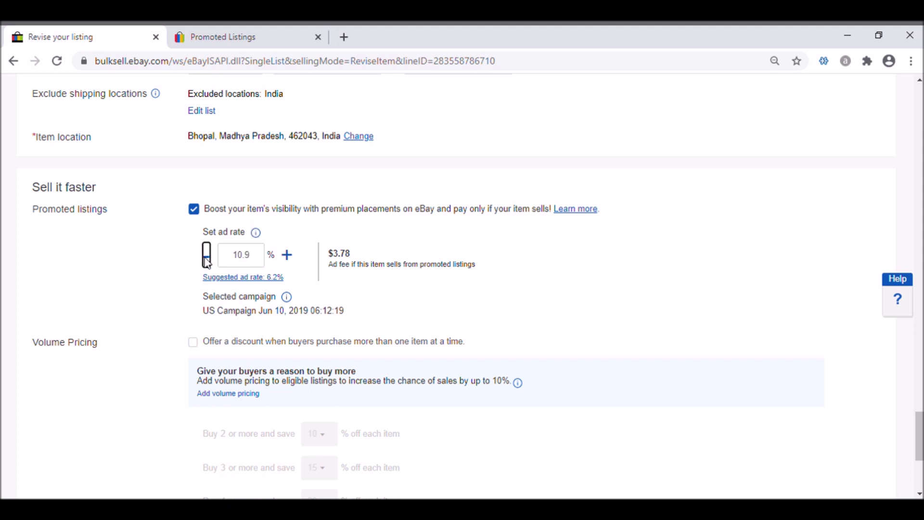
pyautogui.click(207, 260)
pyautogui.click(207, 260)
pyautogui.click(206, 260)
pyautogui.click(206, 260)
pyautogui.click(207, 260)
pyautogui.click(206, 260)
pyautogui.click(207, 260)
pyautogui.click(207, 261)
pyautogui.click(246, 259)
pyautogui.doubleClick(240, 260)
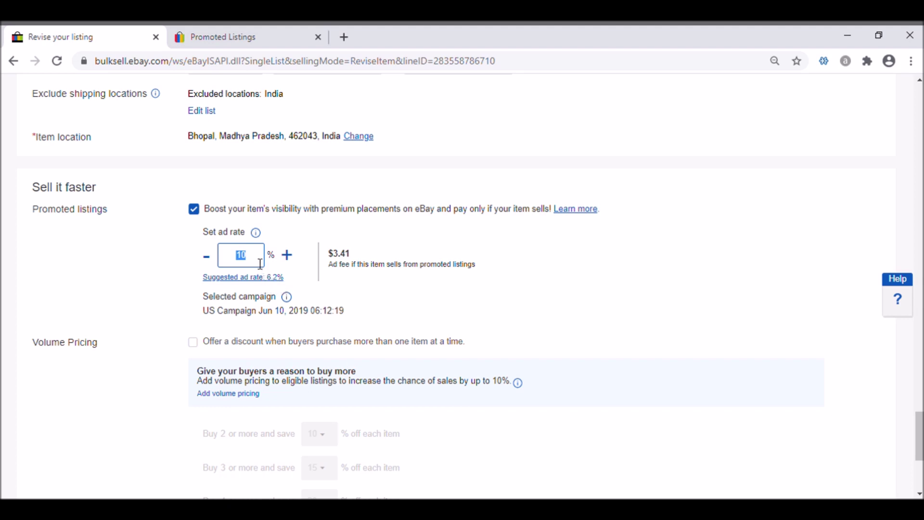
# Read the ad rate explanation again, highlighting the 30-day click period, and close it
pyautogui.scroll(-1, 258, 241)
pyautogui.click(256, 164)
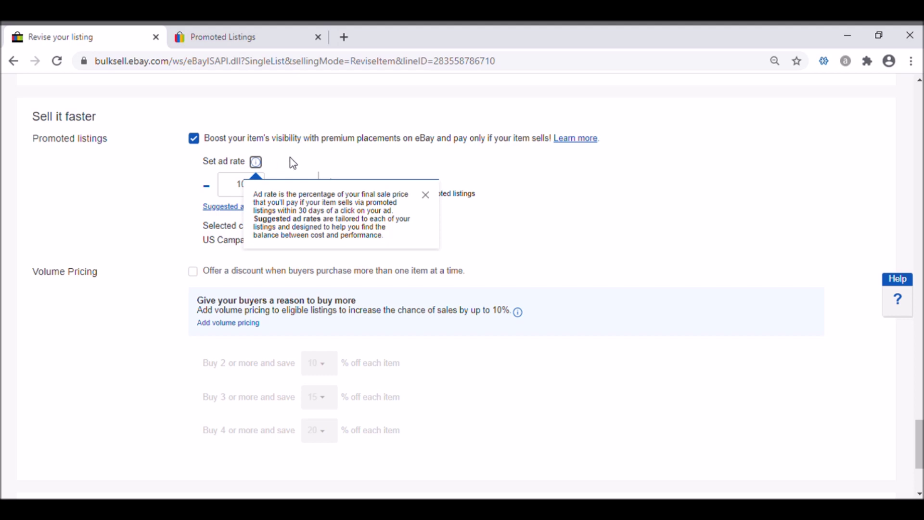
pyautogui.moveTo(291, 211); pyautogui.dragTo(328, 217)
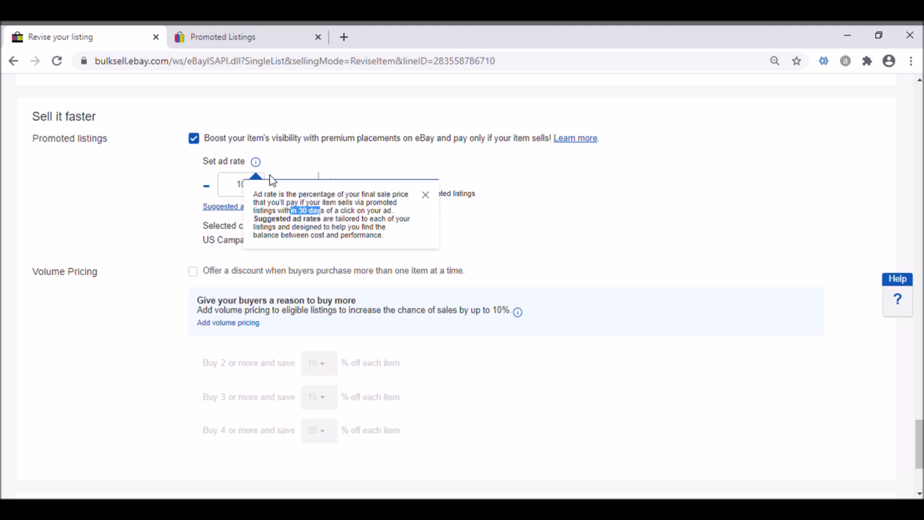
pyautogui.click(285, 169)
pyautogui.click(426, 195)
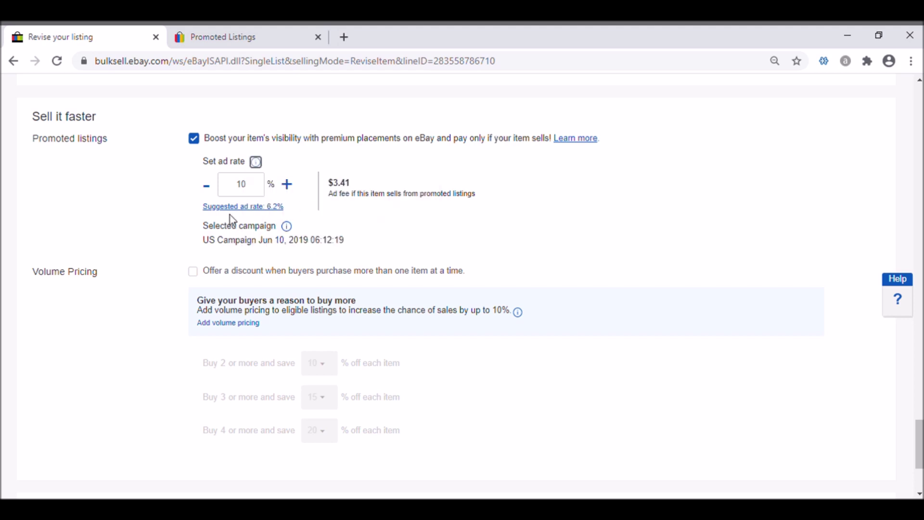
# Set the promoted listing's ad rate to 20.2%
pyautogui.moveTo(252, 194); pyautogui.dragTo(228, 190)
pyautogui.write('20')
pyautogui.click(288, 184)
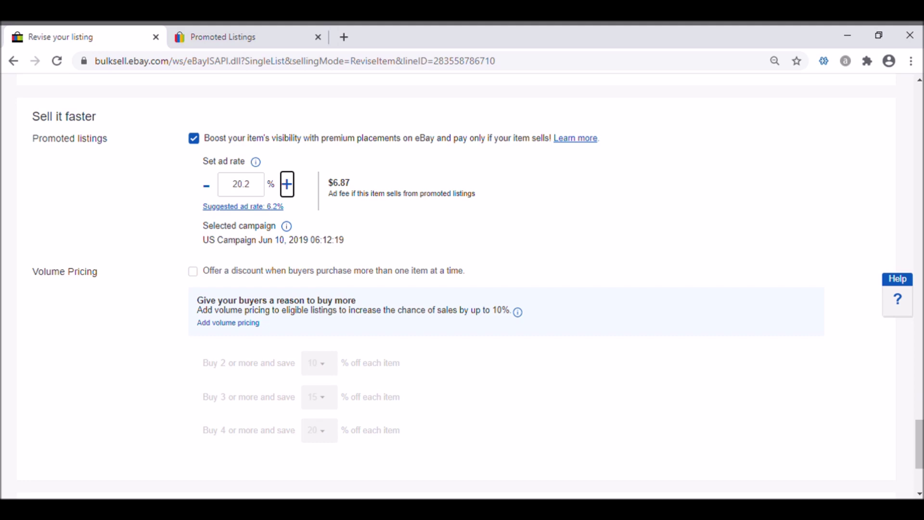
# Check the item's Buy It Now price and compare it with the ad fee for promoted listings
pyautogui.scroll(2, 462, 277)
pyautogui.moveTo(920, 445); pyautogui.dragTo(920, 270)
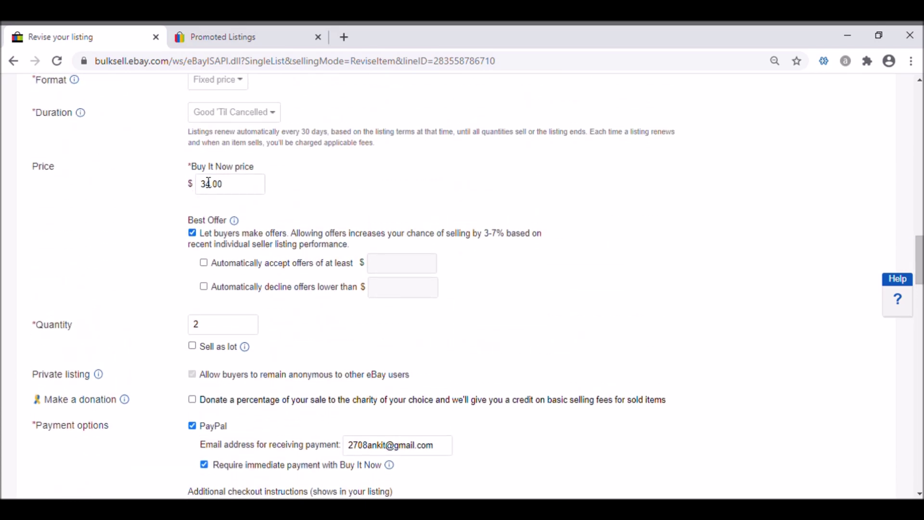
pyautogui.moveTo(224, 189); pyautogui.dragTo(197, 192)
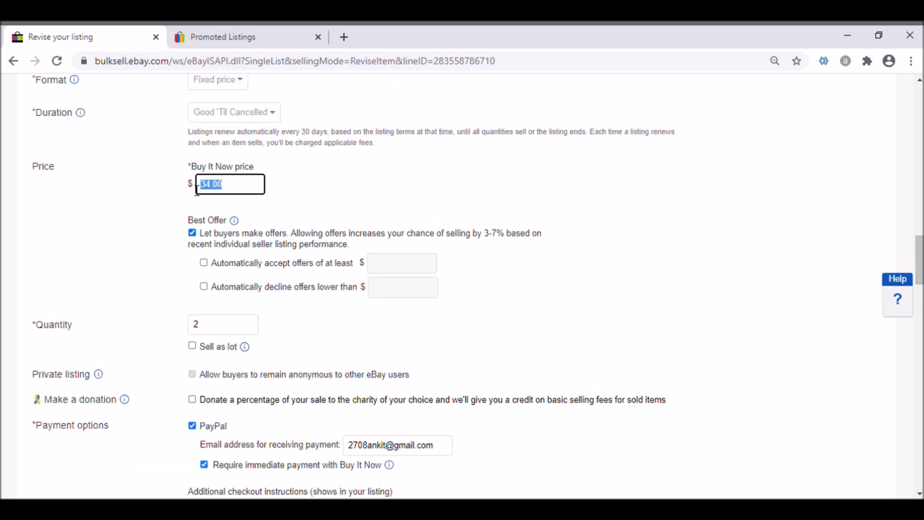
pyautogui.moveTo(920, 241); pyautogui.dragTo(920, 416)
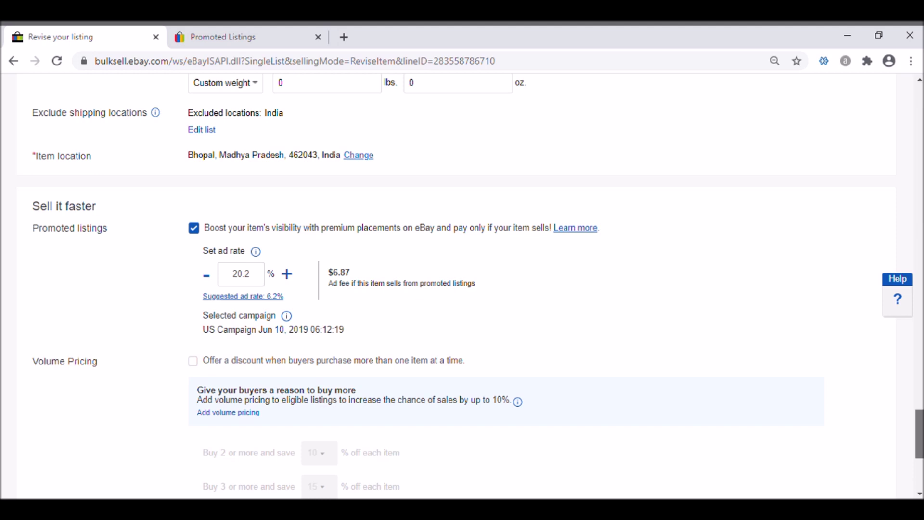
# Review the volume pricing, the fees and the listing update options at the end of the form
pyautogui.moveTo(920, 433); pyautogui.dragTo(920, 451)
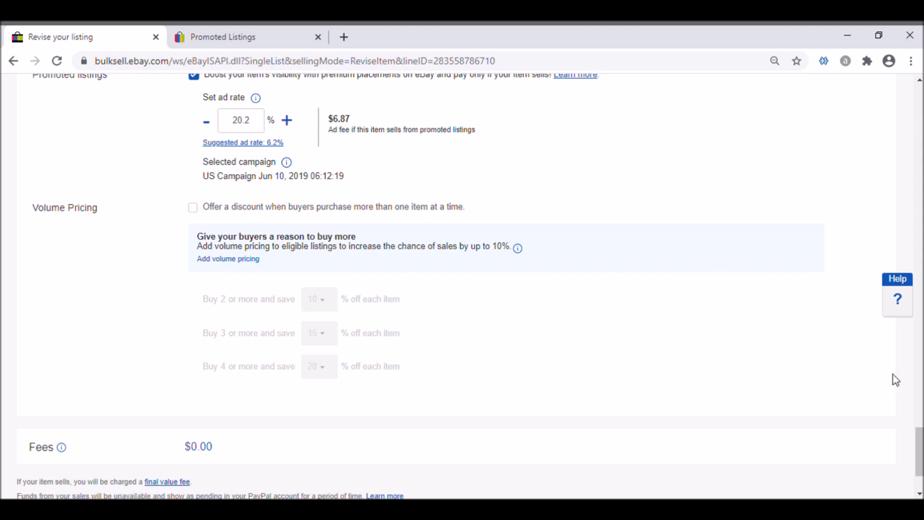
pyautogui.scroll(-3, 919, 453)
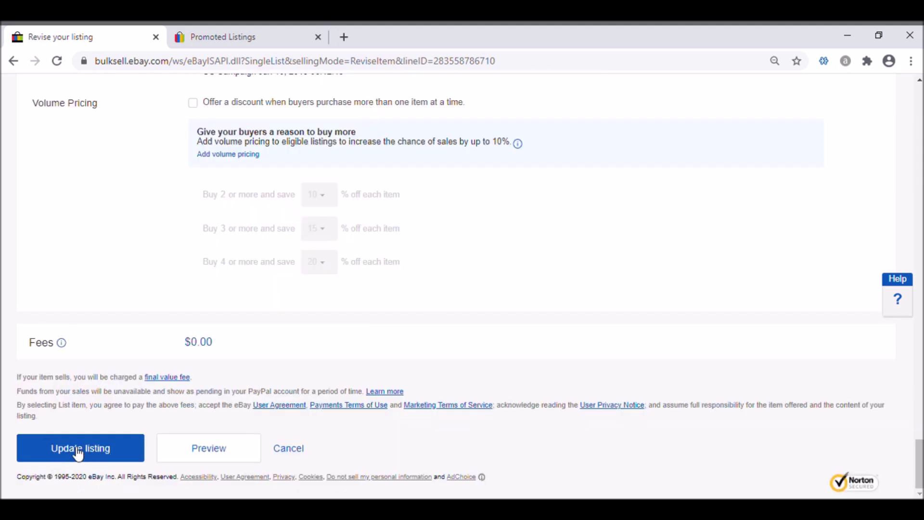
pyautogui.moveTo(920, 463)
pyautogui.mouseDown()
pyautogui.moveTo(920, 449)
pyautogui.moveTo(919, 464)
pyautogui.mouseUp()
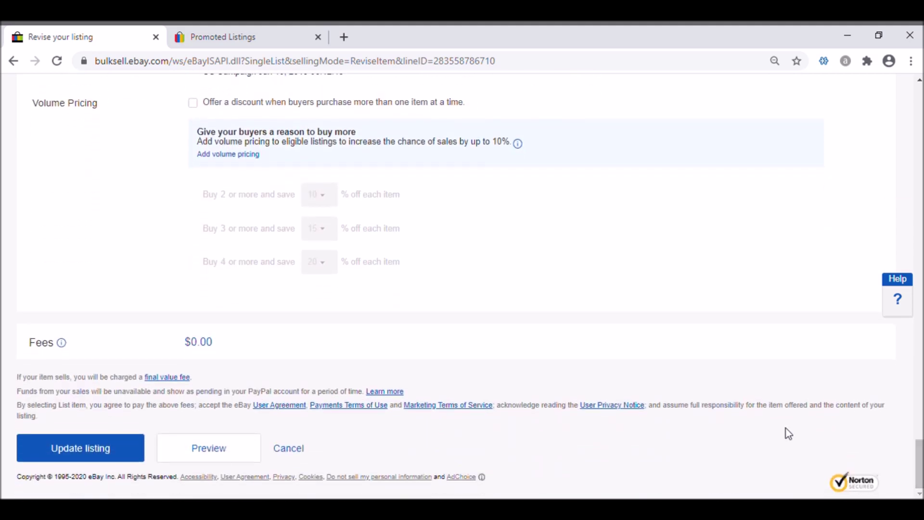